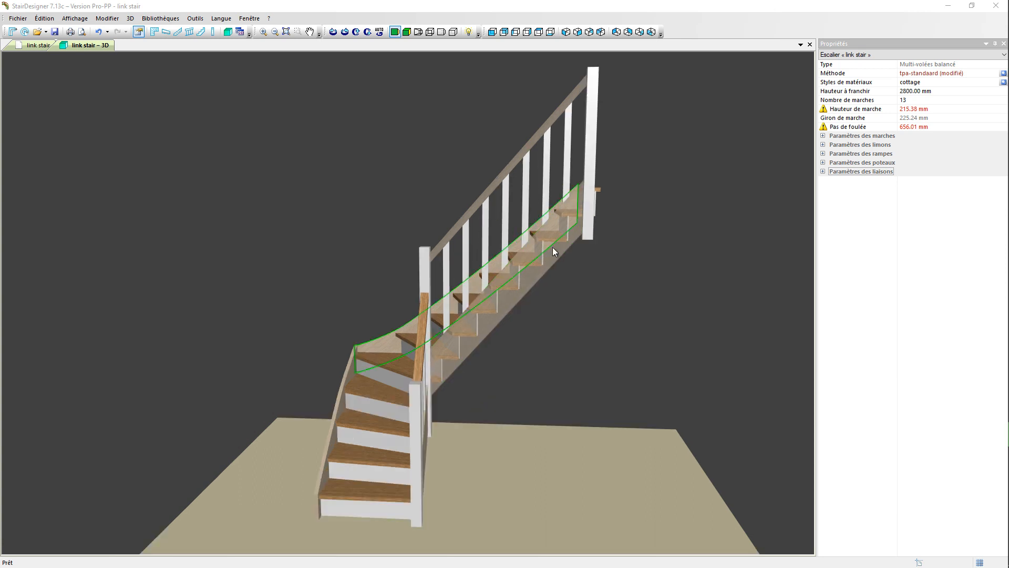
In the stair's joint parameters, set the baluster penetration to 20 mm for both the handrail and the stringer
scroll(518, 148, "up", 3)
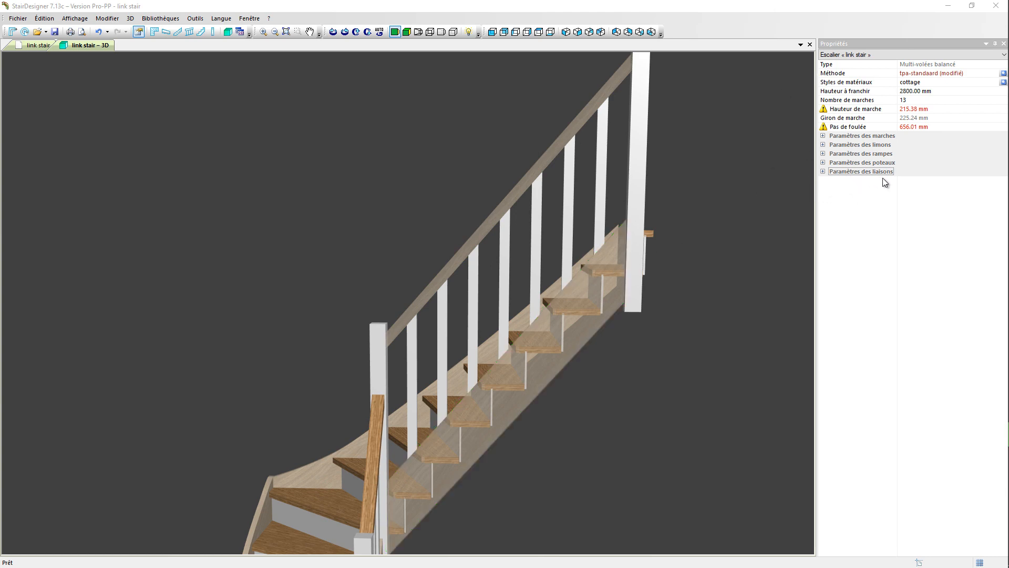
left_click(824, 172)
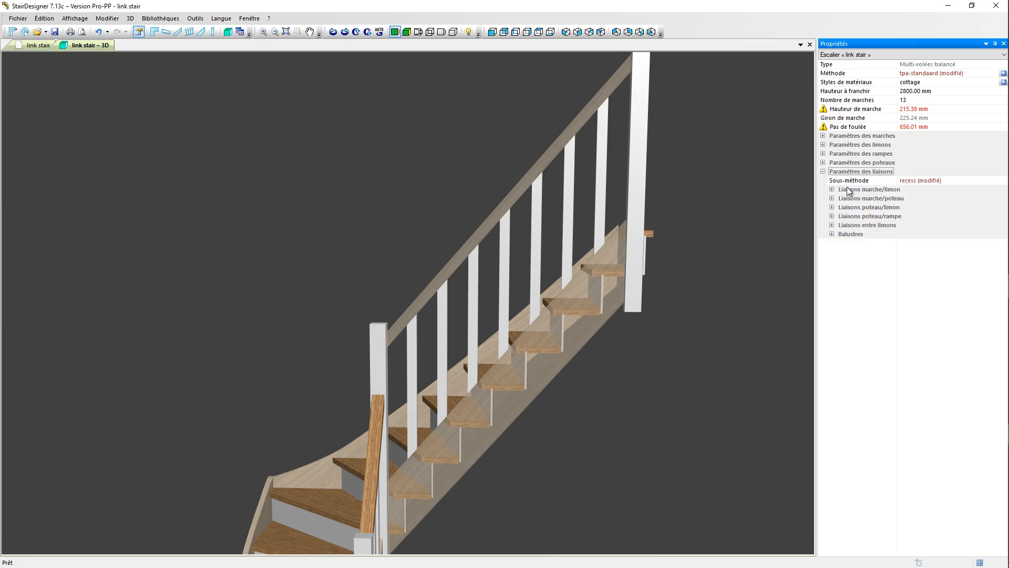
left_click(832, 235)
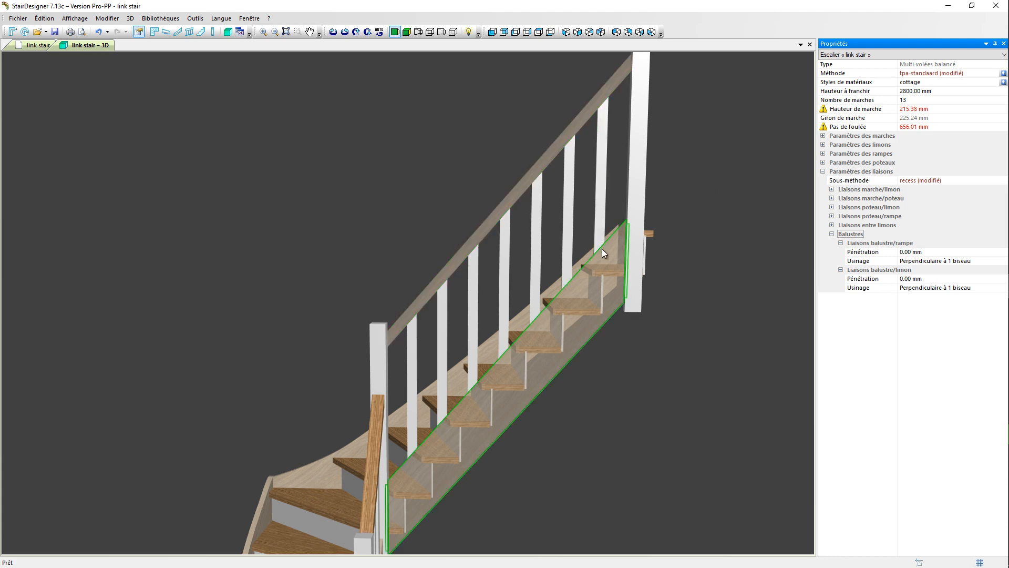
left_click(937, 252)
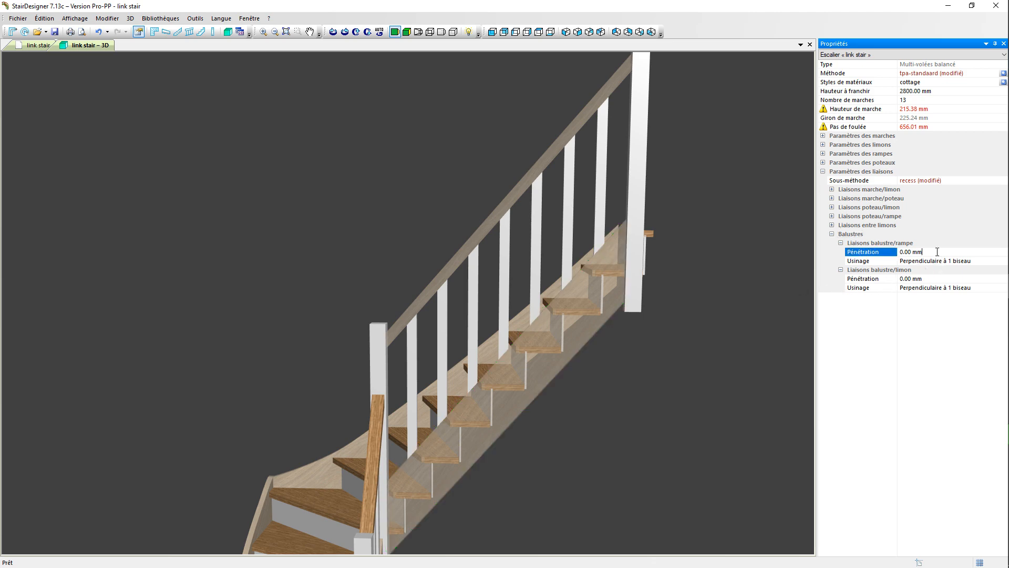
left_click_drag(938, 252, 853, 249)
type("20")
key("Return")
left_click(927, 279)
left_click_drag(927, 278, 859, 275)
type("20")
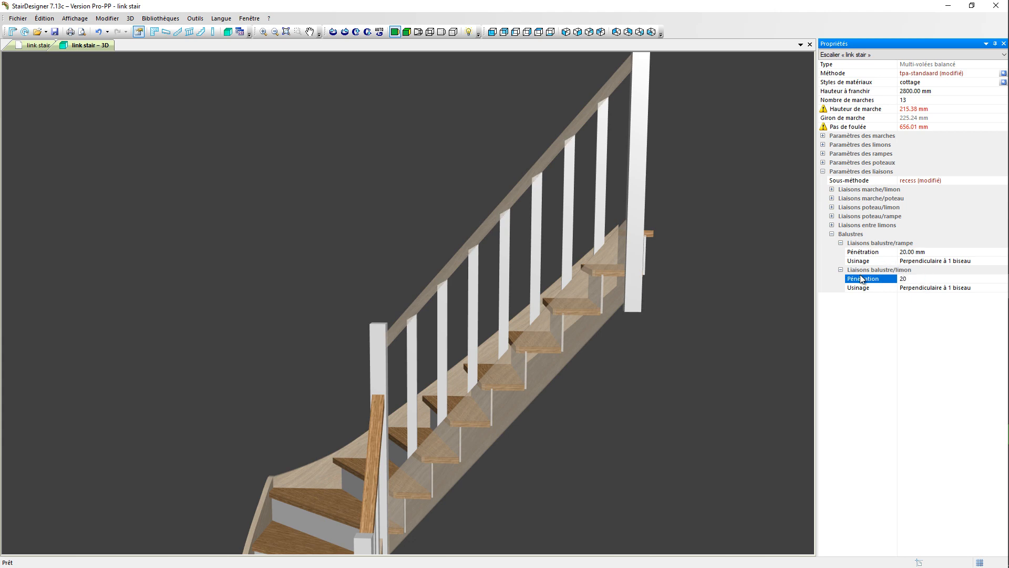
key("Return")
Set the baluster machining to "Perpendiculaire à 2 biseaux" for both the handrail and stringer joints
left_click(973, 260)
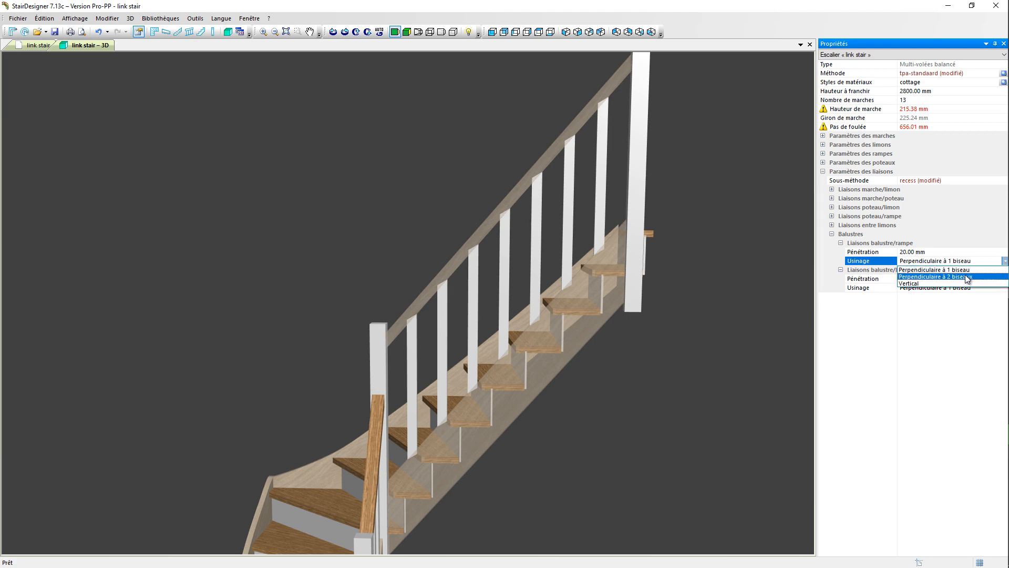
left_click(965, 275)
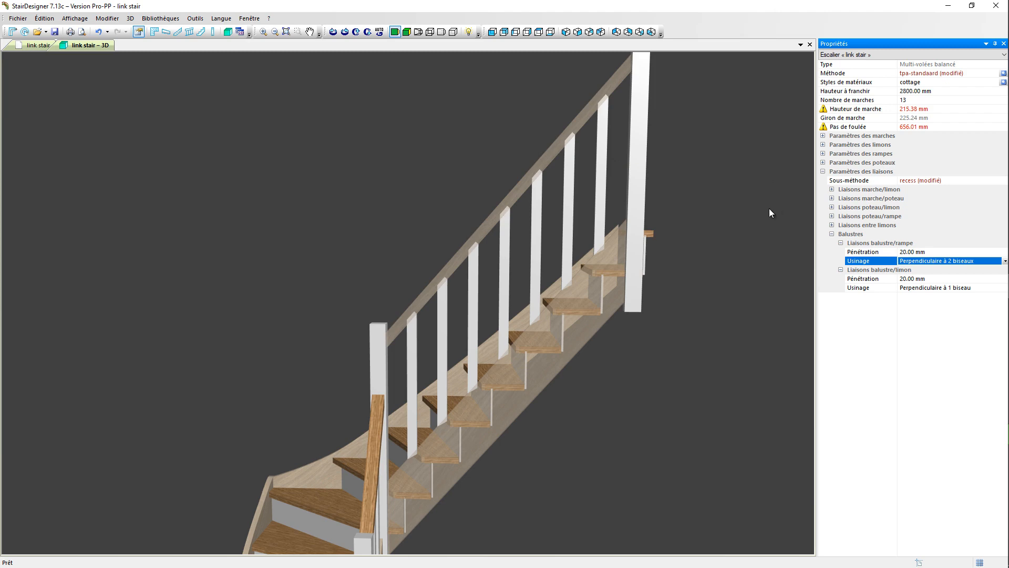
left_click(941, 289)
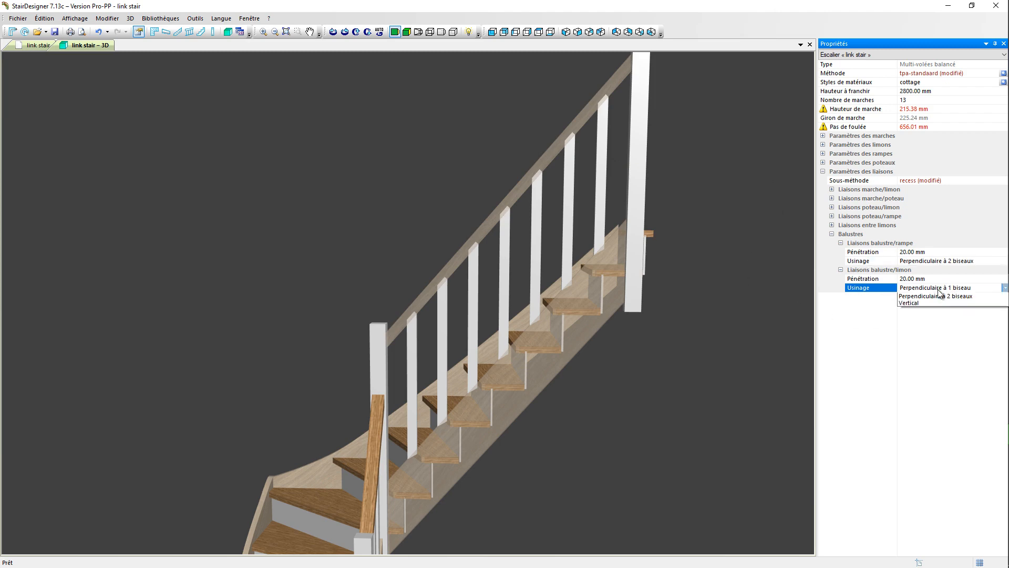
left_click(938, 304)
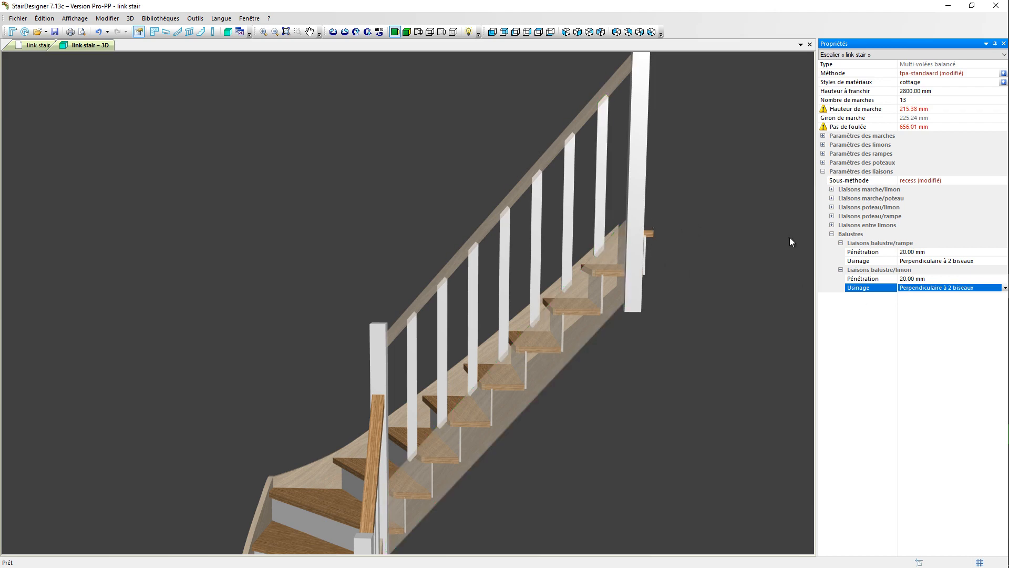
Change the baluster machining to "Vertical" for both the handrail and stringer joints
left_click(926, 260)
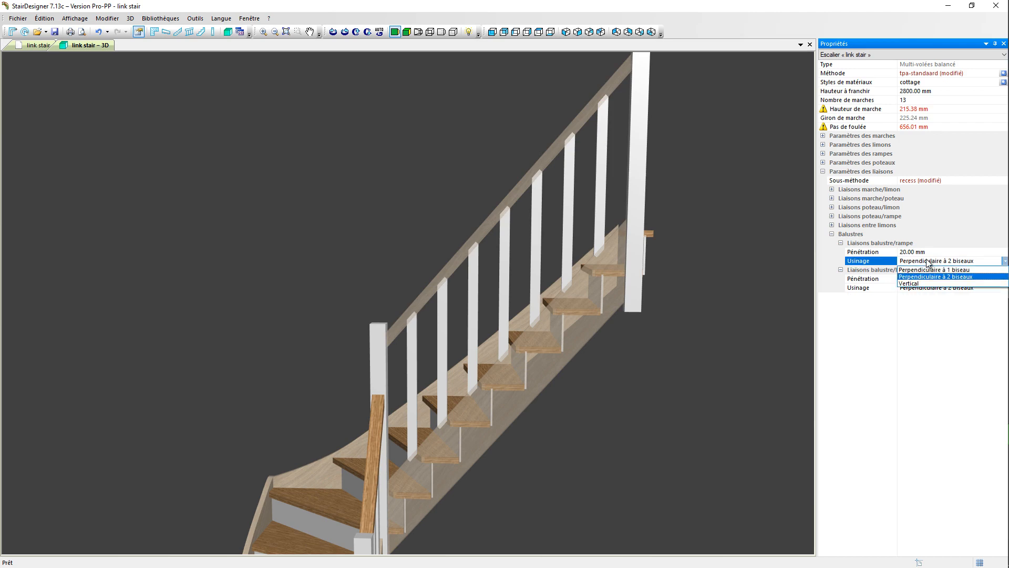
left_click(921, 284)
left_click(919, 288)
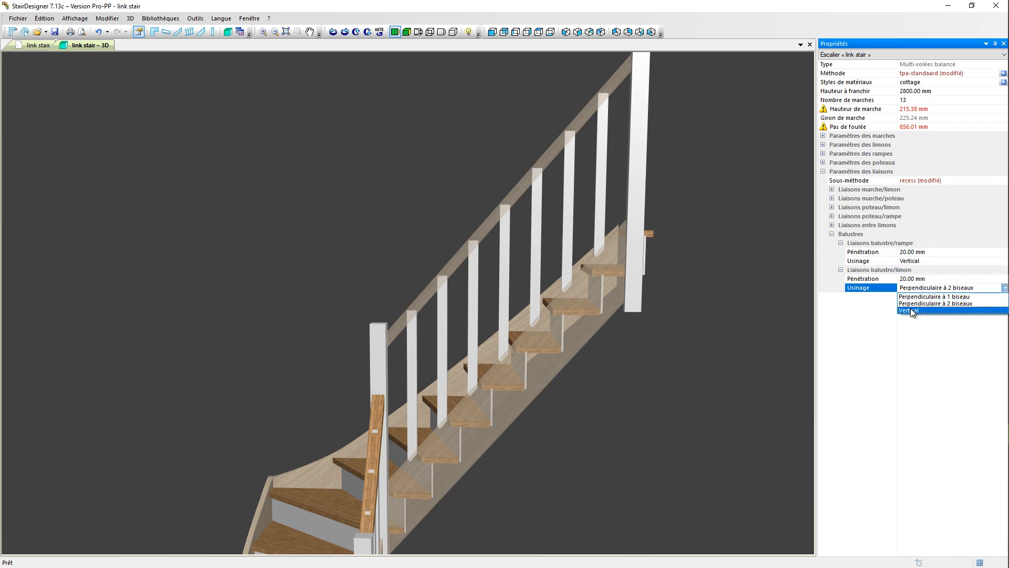
left_click(910, 310)
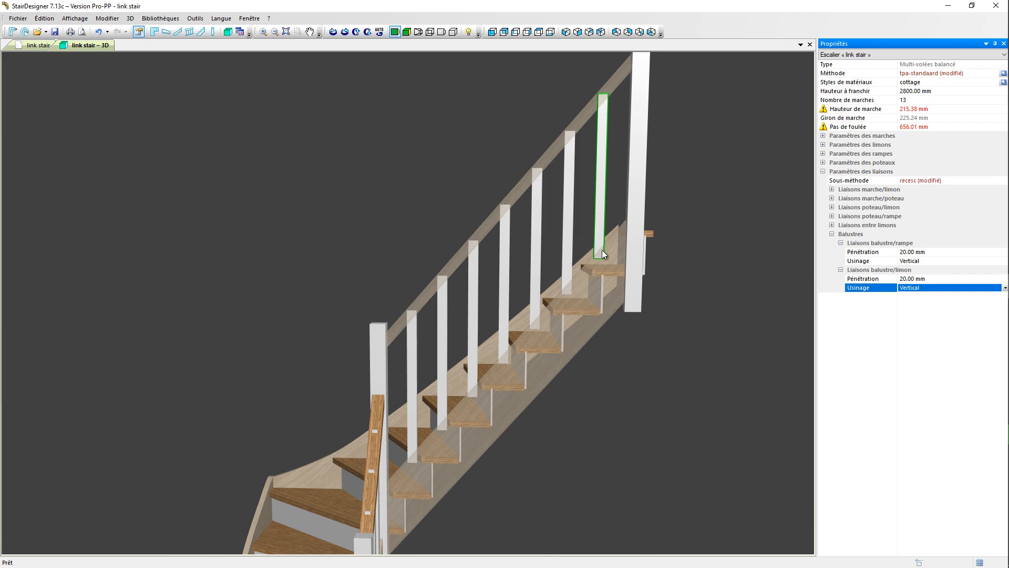
Switch the baluster machining at the handrail and the stringer back to "Perpendiculaire à 2 biseaux"
left_click(914, 261)
left_click(915, 262)
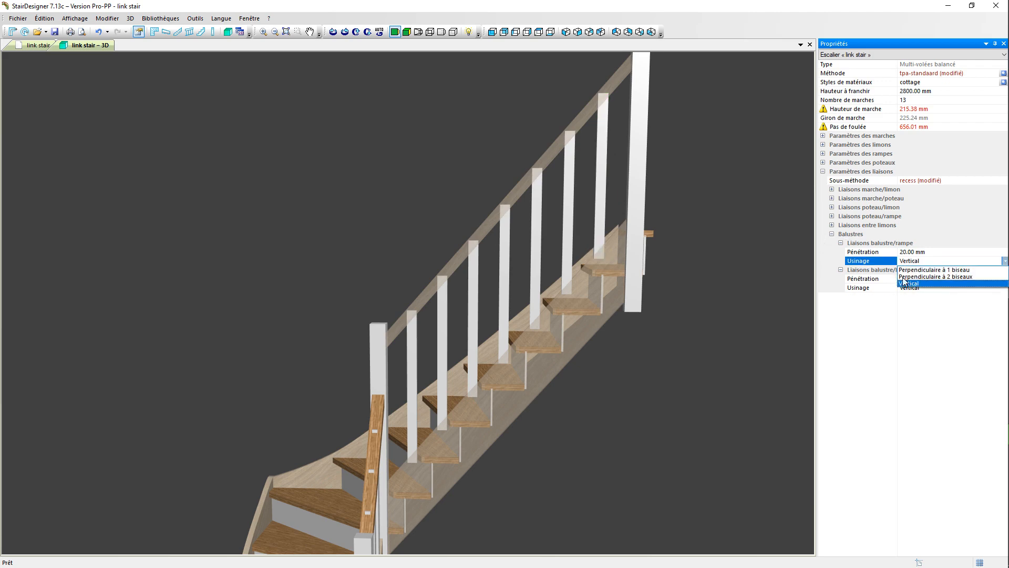
left_click(907, 284)
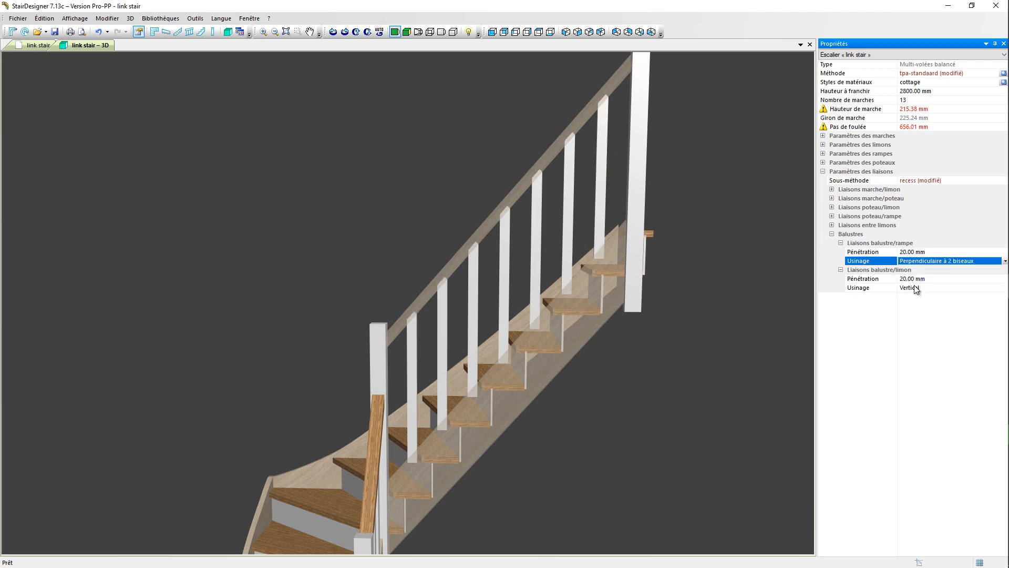
left_click(909, 287)
left_click(911, 288)
left_click(913, 304)
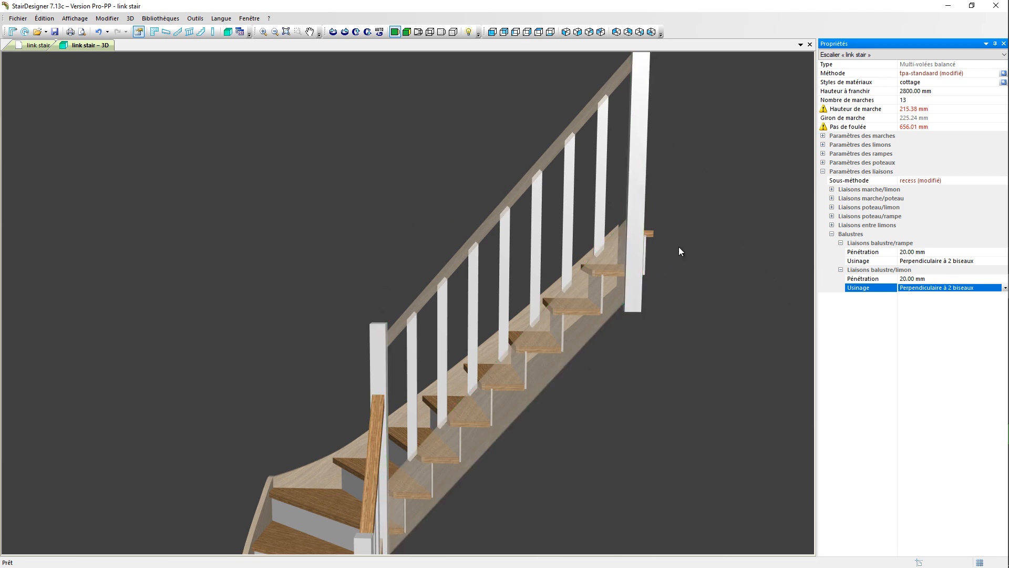
left_click(723, 205)
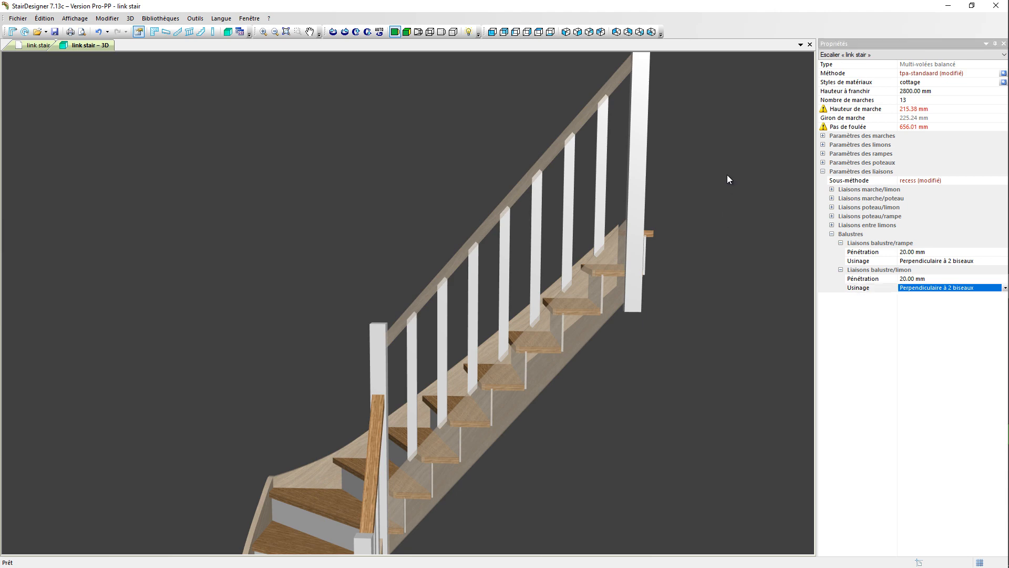
For the uppermost baluster of the upper flight only, set the penetration into the handrail and the stringer to 0 mm
left_click(601, 186)
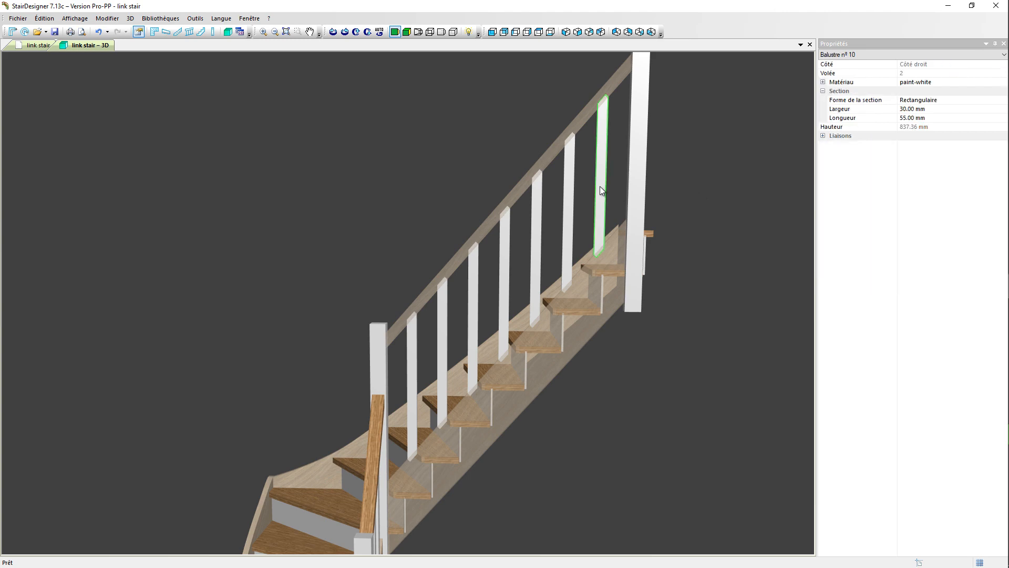
left_click(823, 136)
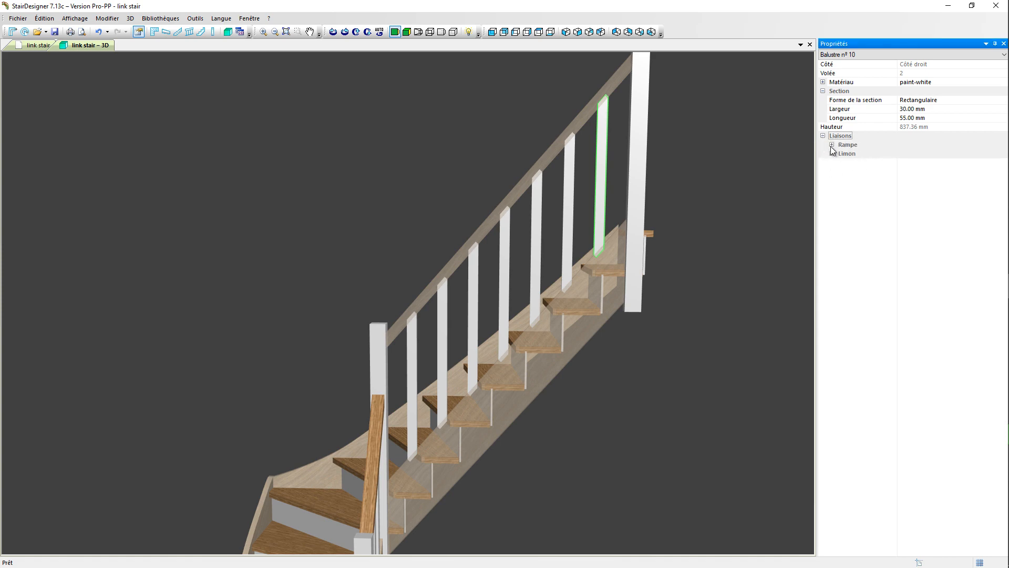
left_click(831, 144)
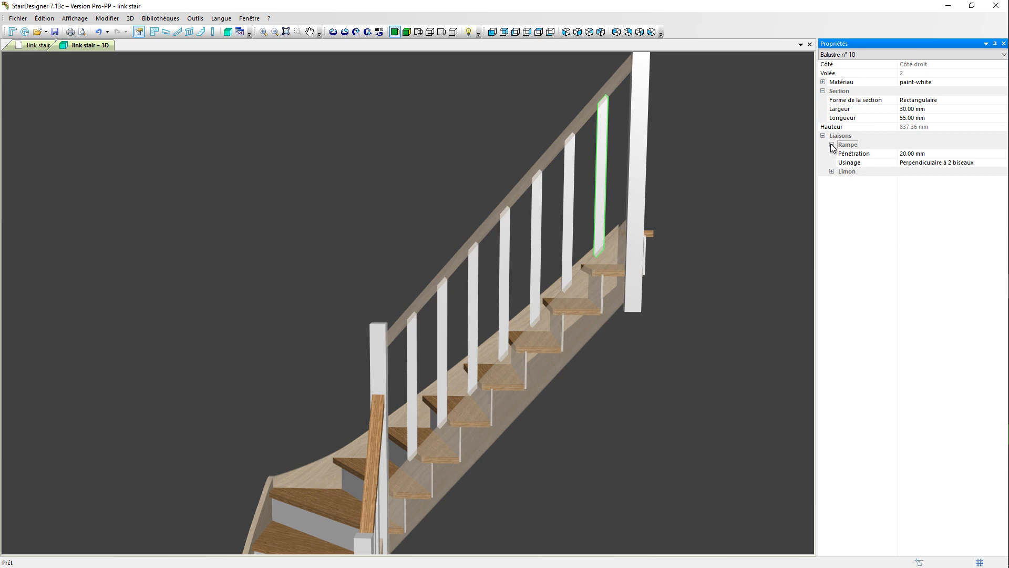
left_click(832, 172)
left_click(936, 154)
double_click(883, 154)
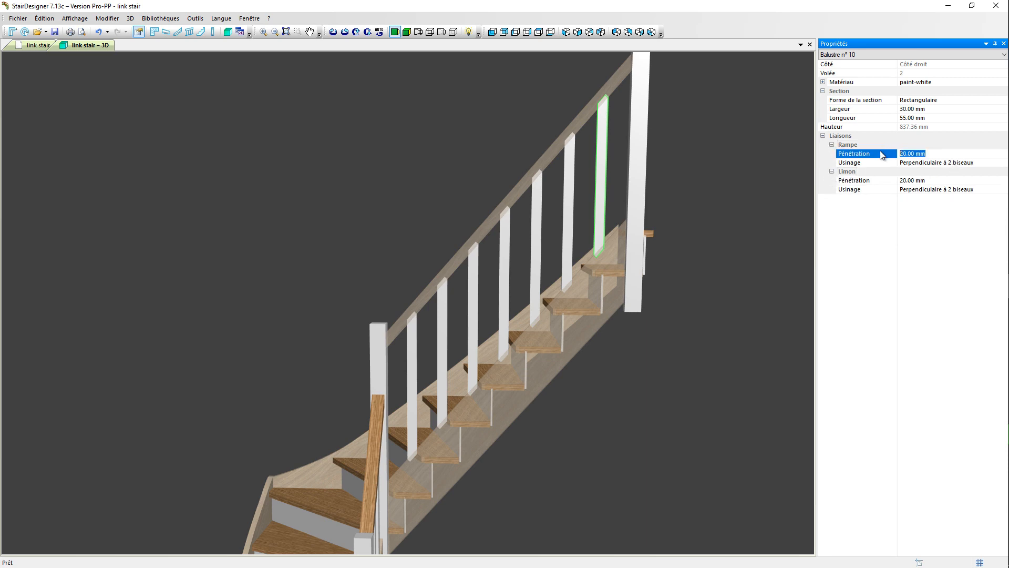
type("0")
left_click(933, 180)
double_click(893, 181)
type("0")
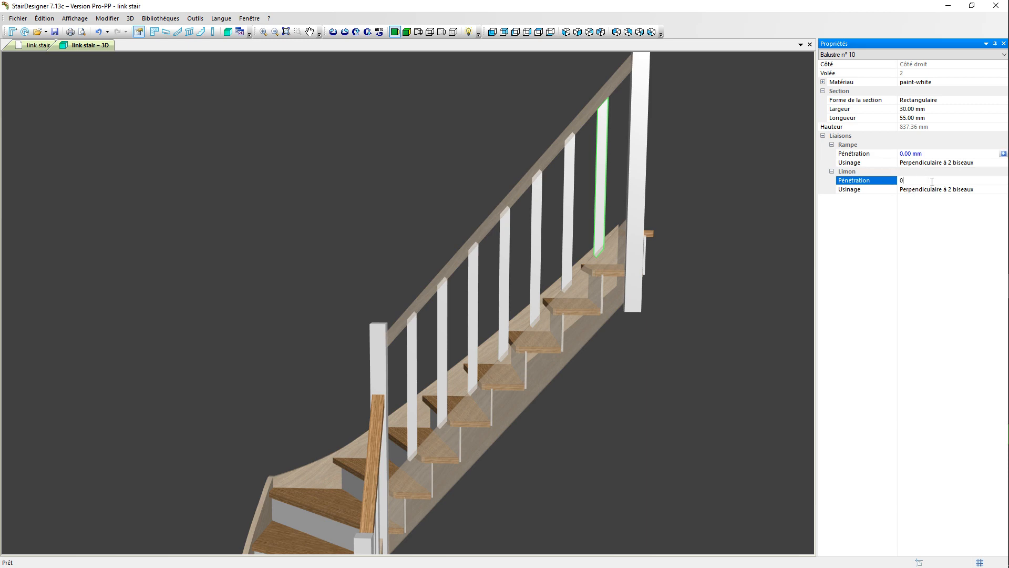
left_click(935, 202)
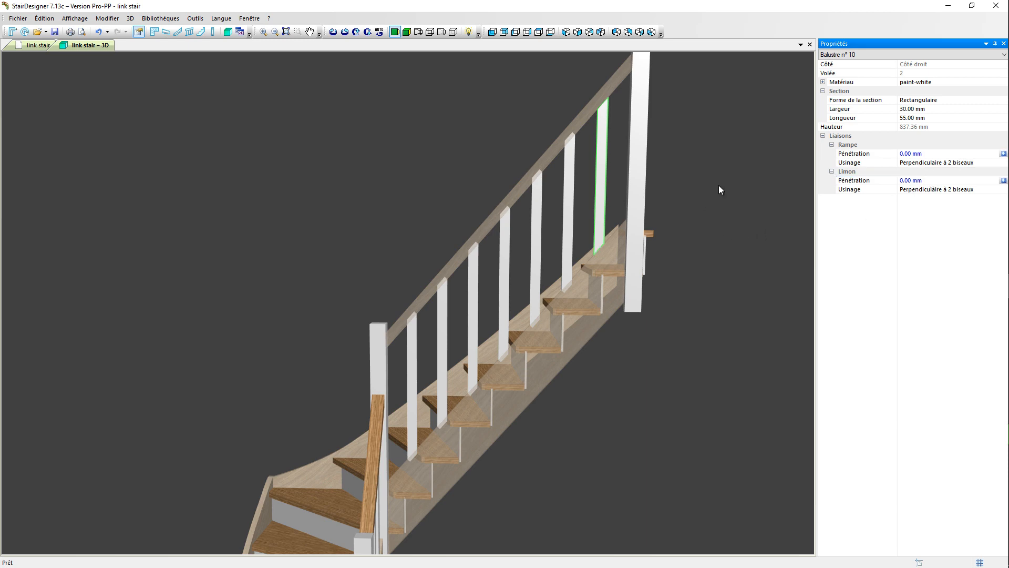
left_click(670, 188)
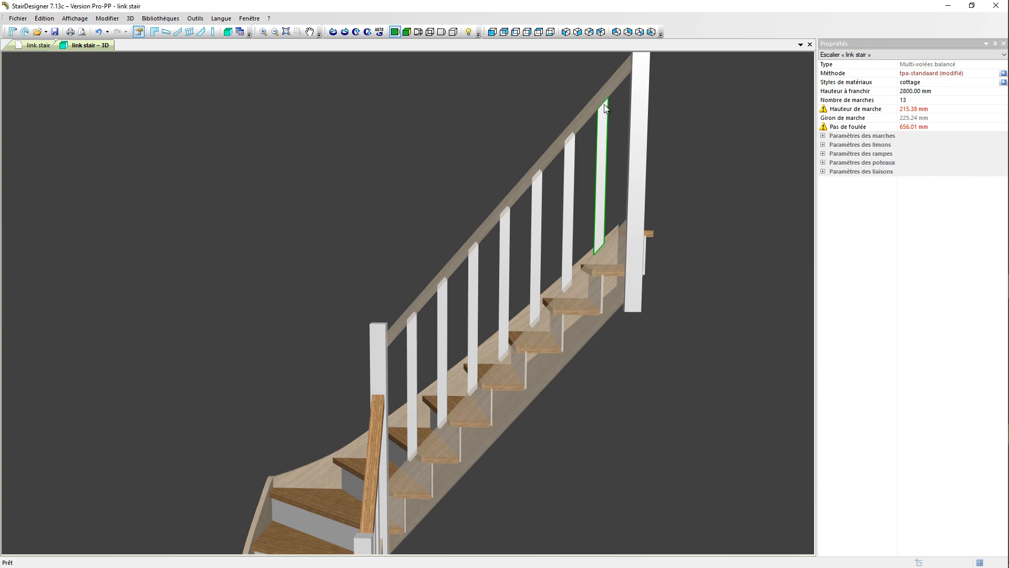